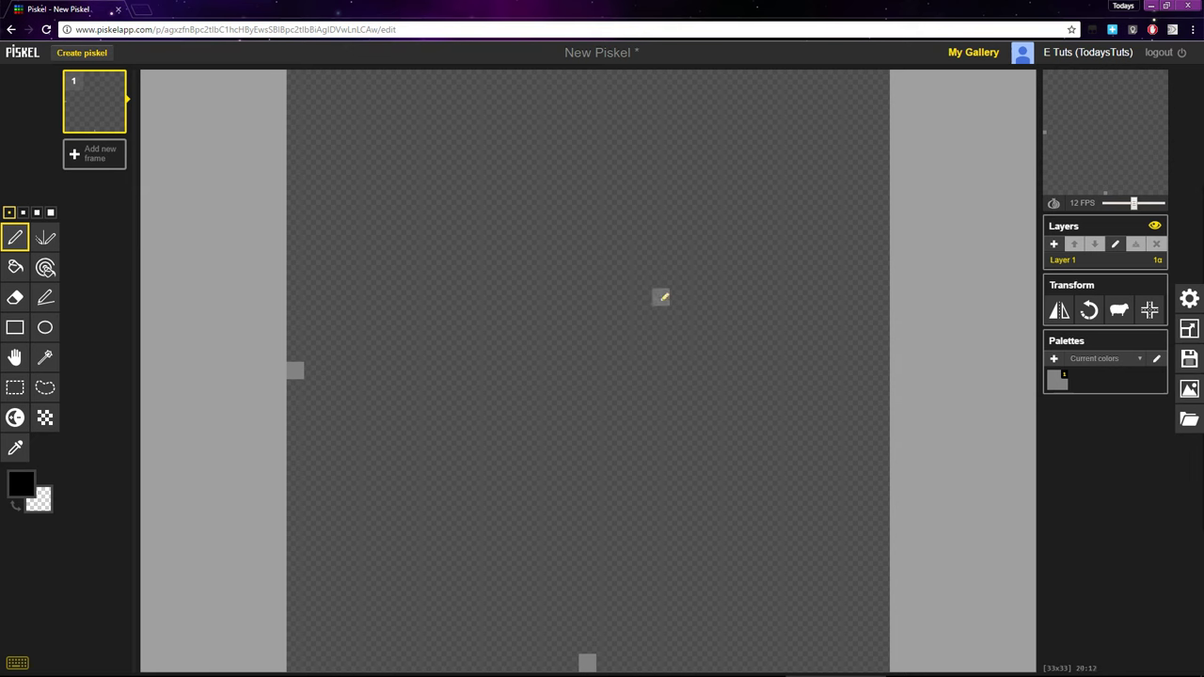
- With the Stroke tool, draw a straight vertical black line and a second line that jogs one pixel sideways
key("l")
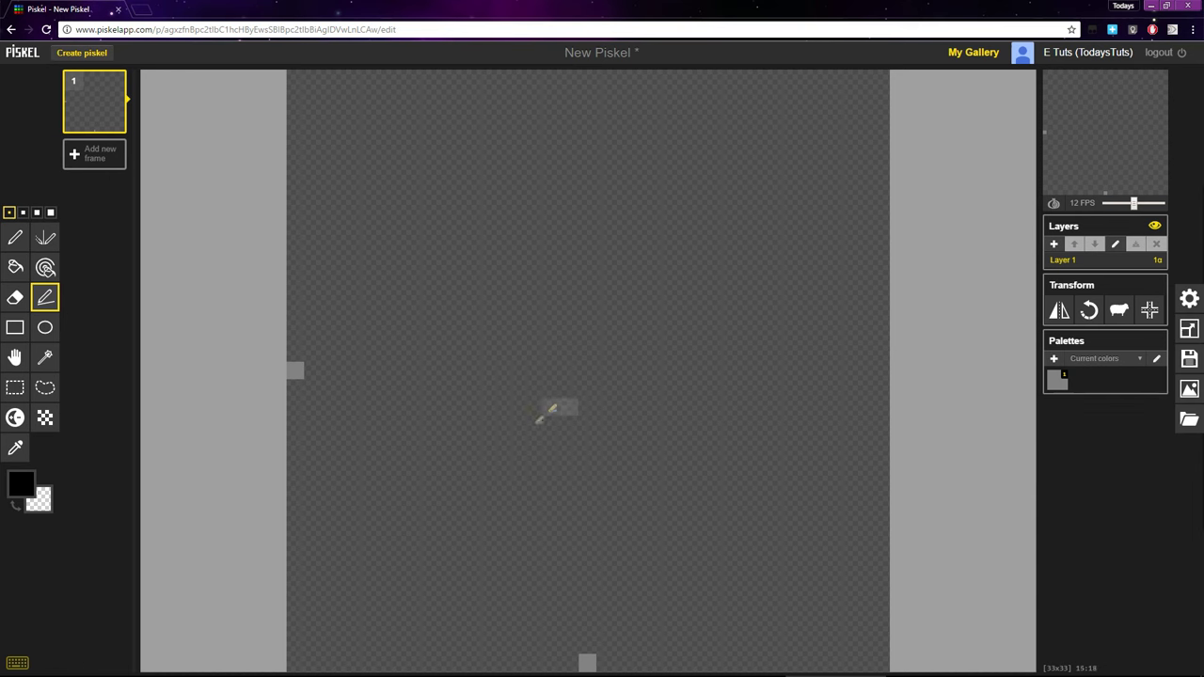
mouse_move(387, 553)
left_mouse_down()
mouse_move(511, 398)
mouse_move(770, 279)
left_mouse_up()
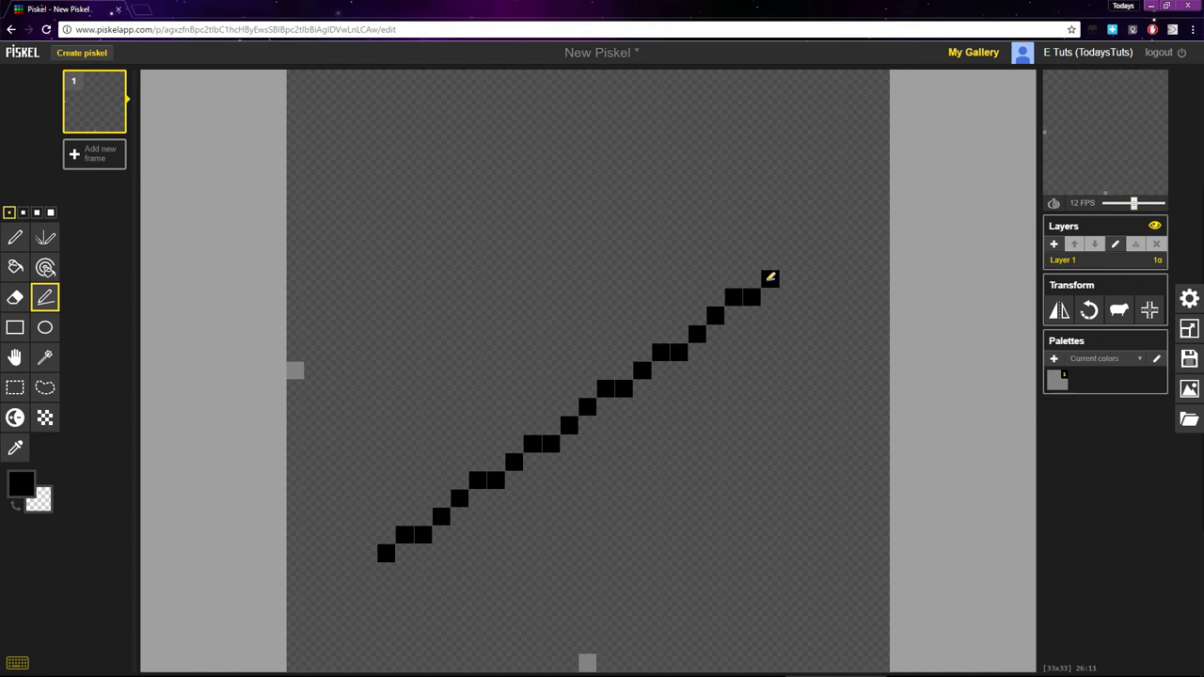
mouse_move(770, 278)
left_mouse_down()
mouse_move(777, 269)
mouse_move(608, 173)
mouse_move(551, 185)
mouse_move(737, 329)
mouse_move(483, 185)
mouse_move(423, 129)
mouse_move(385, 129)
left_mouse_up()
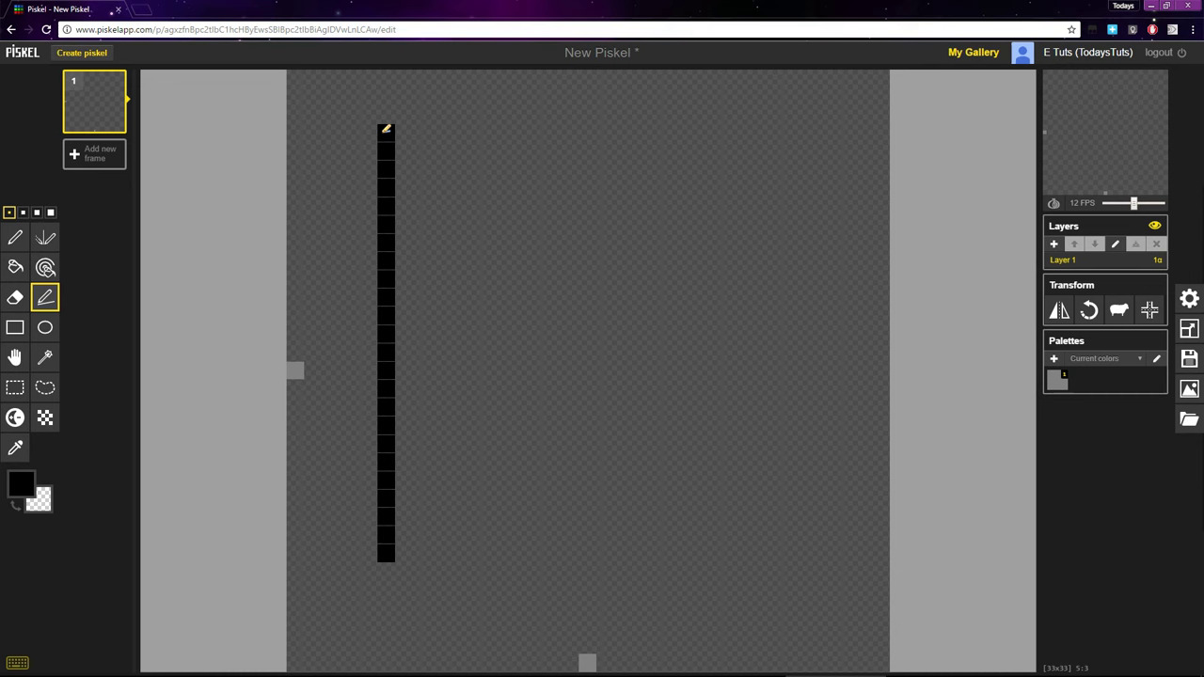
mouse_move(443, 553)
left_mouse_down()
mouse_move(441, 126)
mouse_move(461, 126)
left_mouse_up()
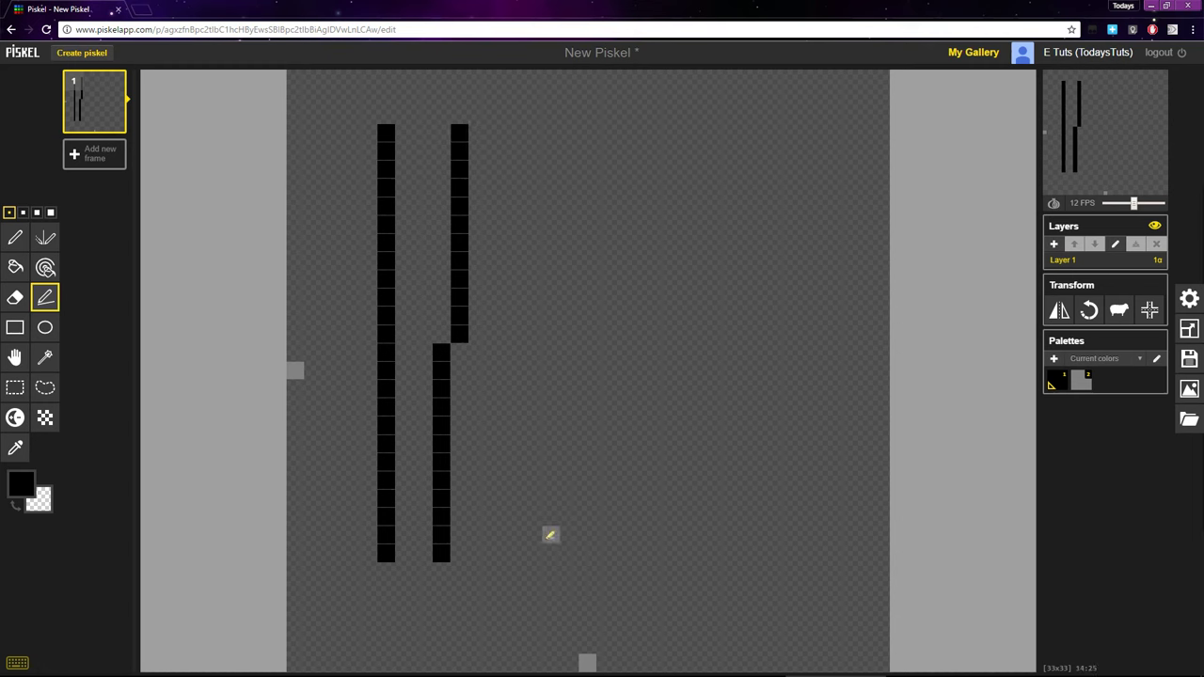
- Add a twice-stepped near-vertical line and a steep stepped diagonal, then erase the leftmost straight line
left_click(515, 554)
mouse_move(516, 554)
left_mouse_down()
mouse_move(527, 326)
mouse_move(513, 126)
mouse_move(553, 126)
left_mouse_up()
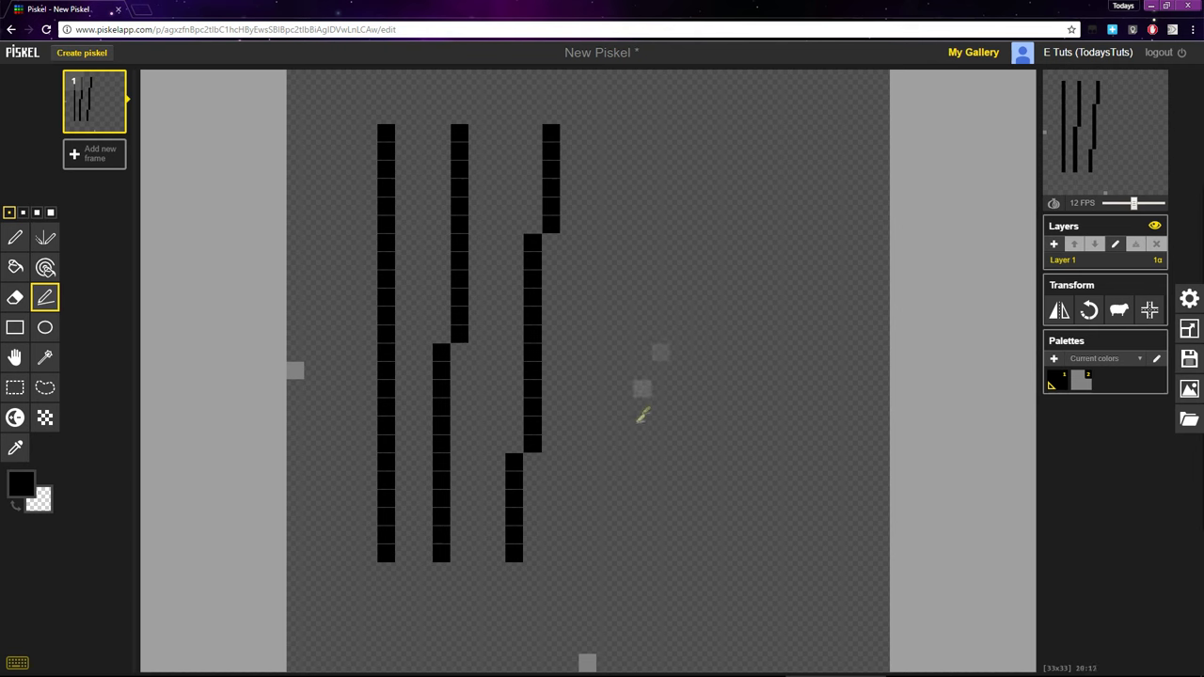
left_click_drag(569, 544, 679, 297)
mouse_move(726, 213)
left_mouse_down()
mouse_move(787, 127)
mouse_move(687, 167)
left_mouse_up()
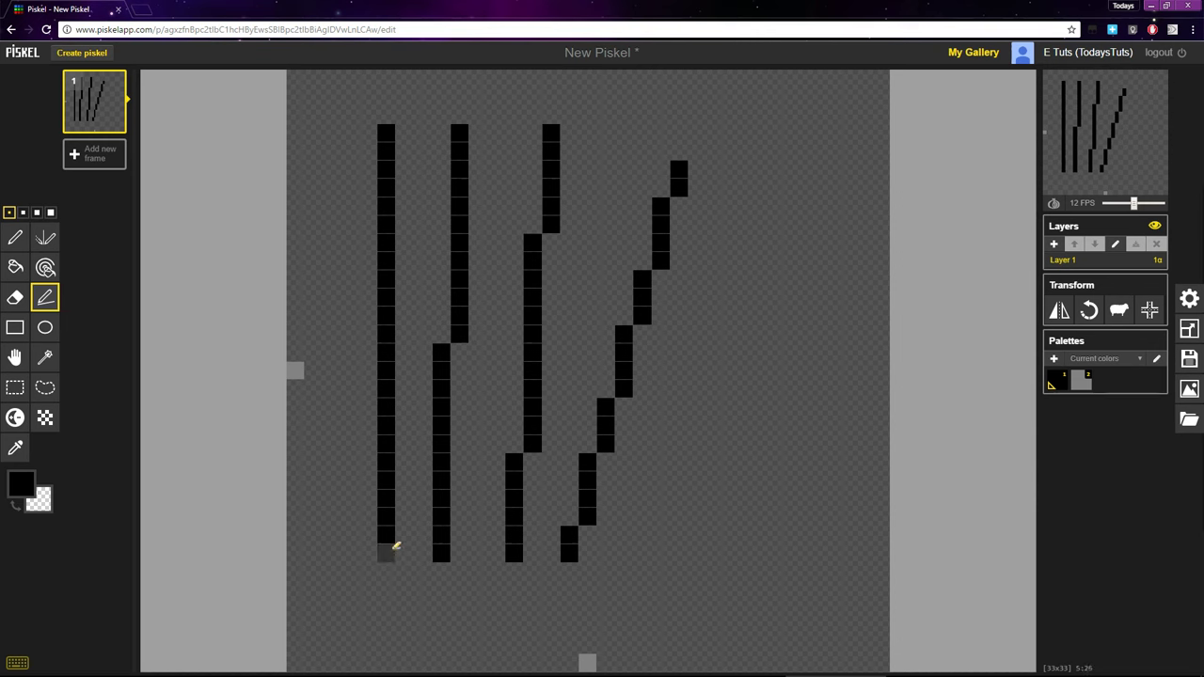
left_click_drag(386, 553, 386, 130)
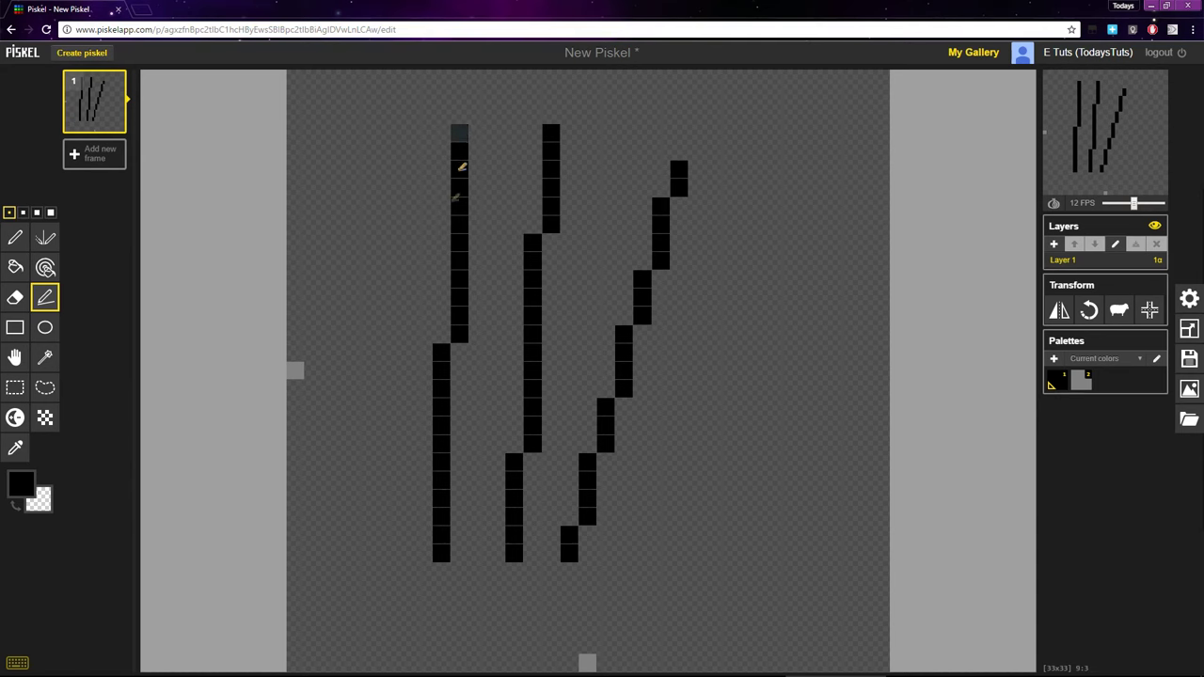
- Erase the second column and the stepped and diagonal test strokes so the canvas is blank
mouse_move(460, 133)
left_mouse_down()
mouse_move(411, 411)
mouse_move(450, 554)
mouse_move(568, 242)
mouse_move(567, 127)
mouse_move(551, 121)
left_mouse_up()
left_click_drag(569, 555, 685, 167)
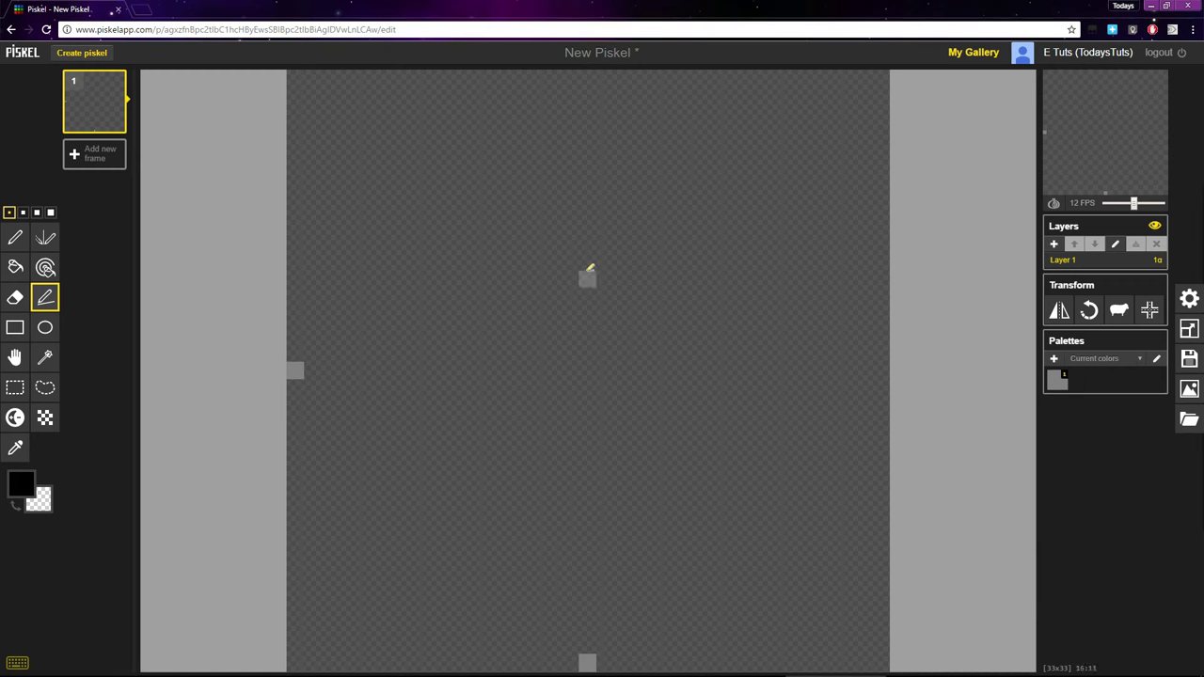
key("p")
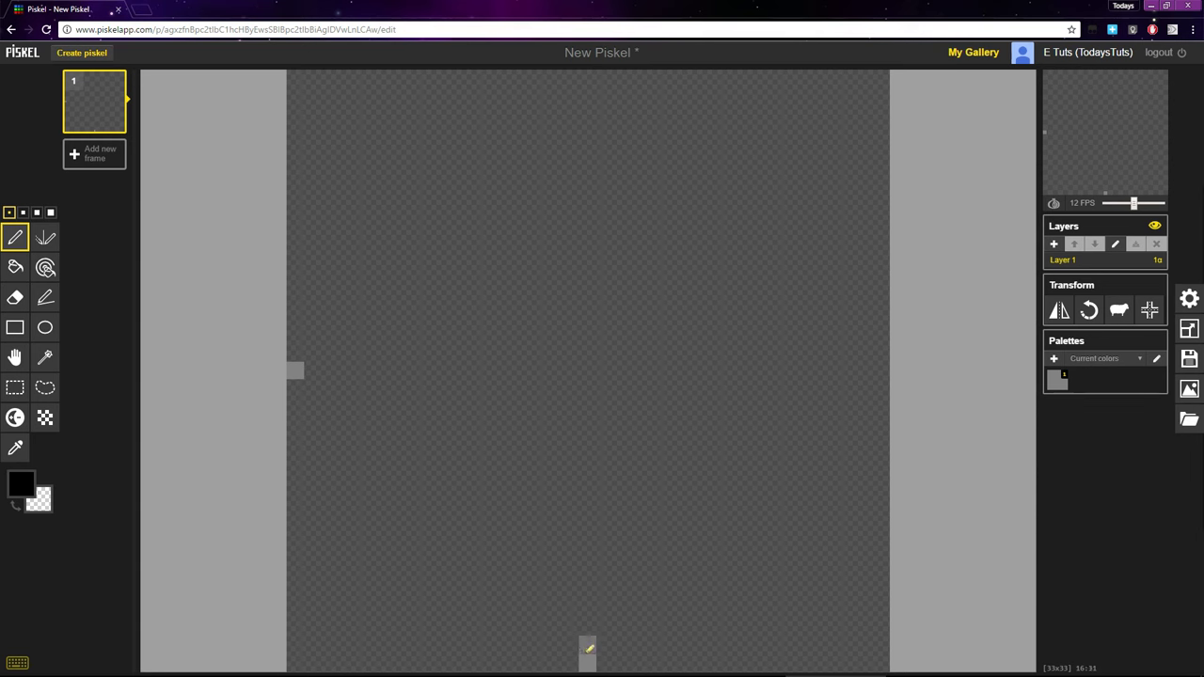
- Draw a black vertical axis line up the full height of the canvas centre
left_click(588, 658)
left_click(588, 645)
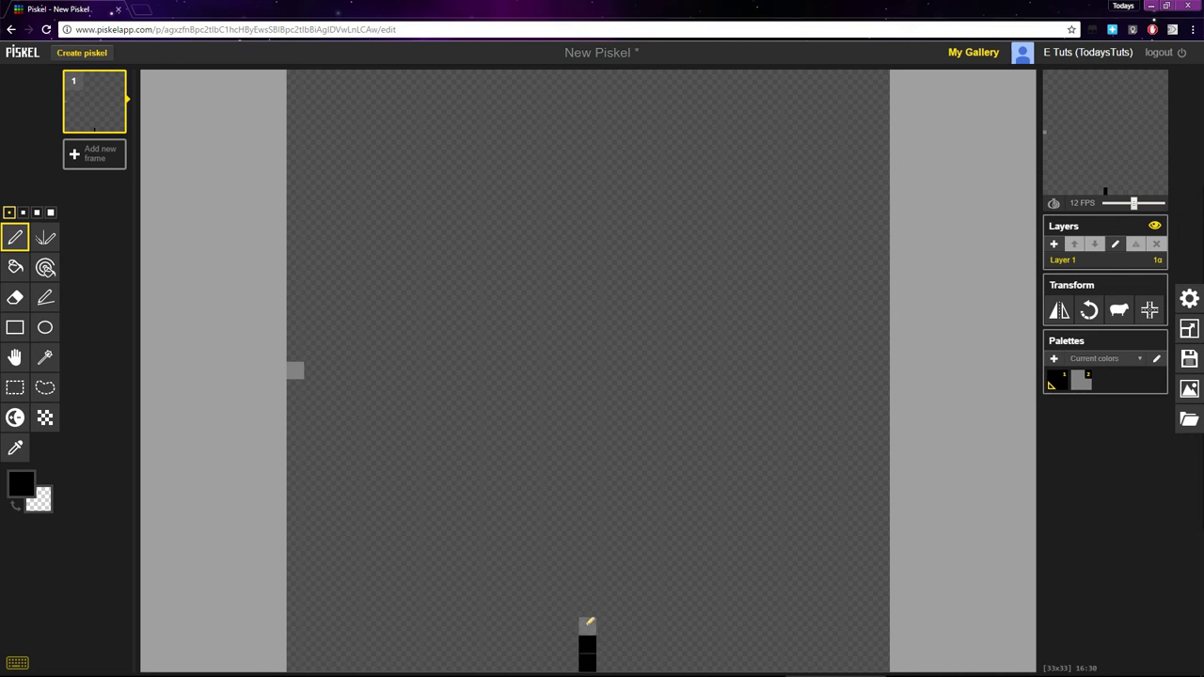
left_click(588, 627)
left_click(588, 607)
left_click(588, 590)
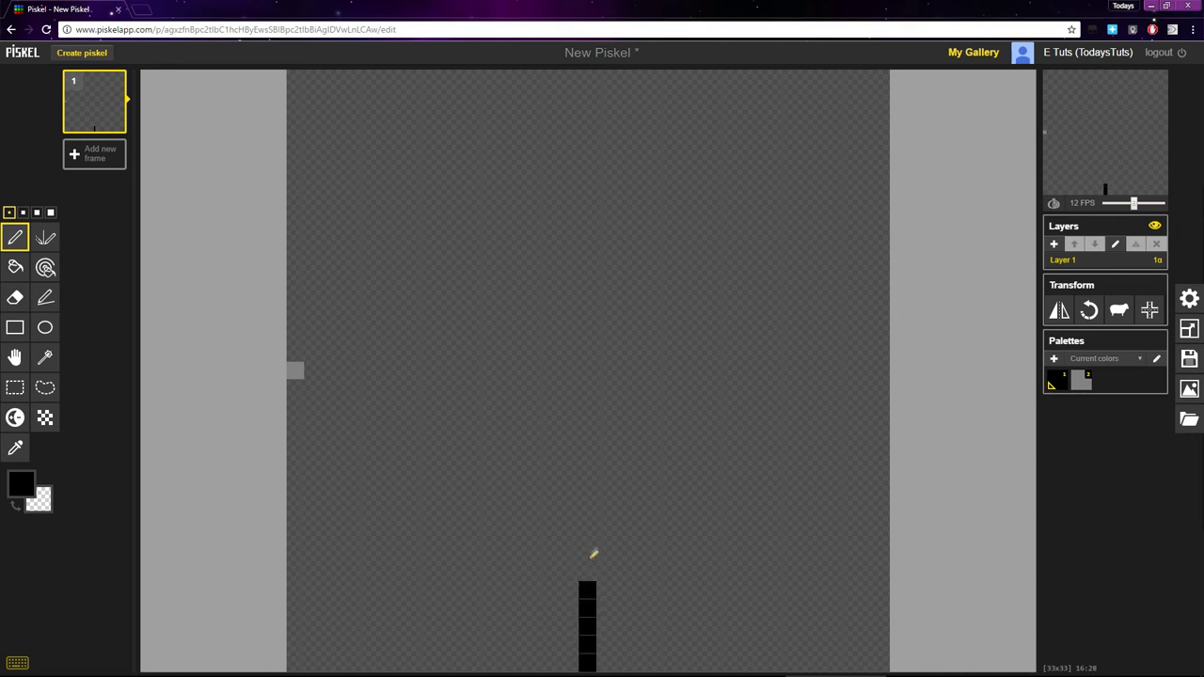
left_click_drag(590, 557, 586, 69)
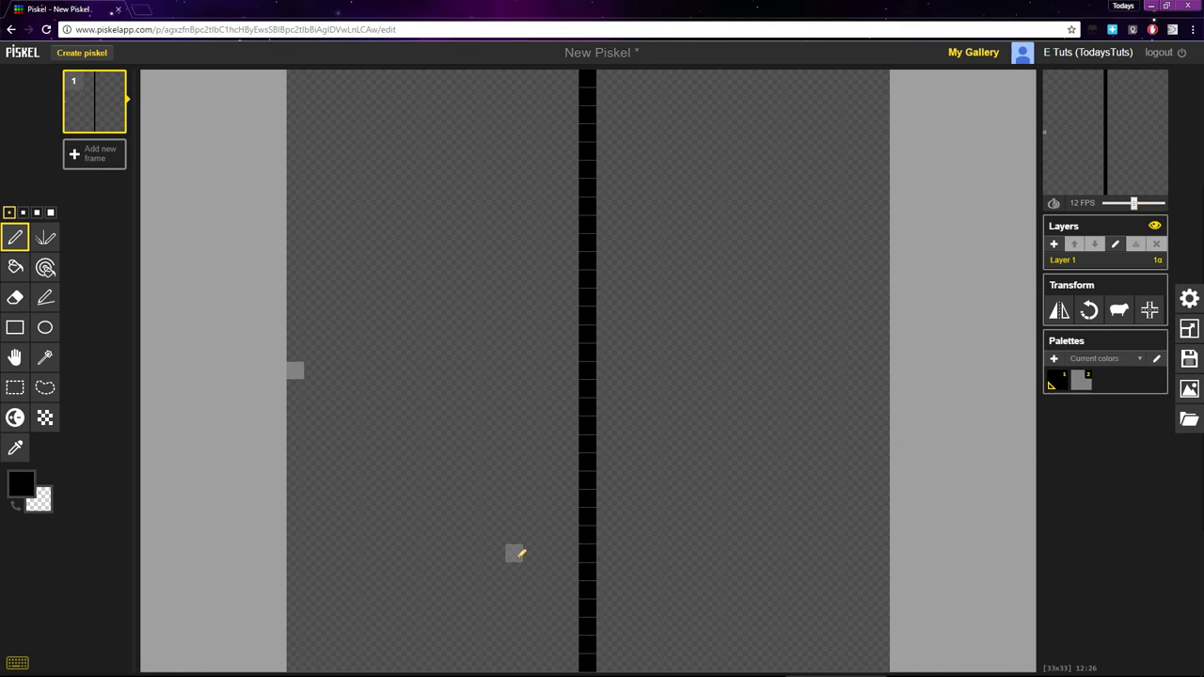
- Draw a black horizontal axis line across the full canvas width through the middle
left_click(296, 371)
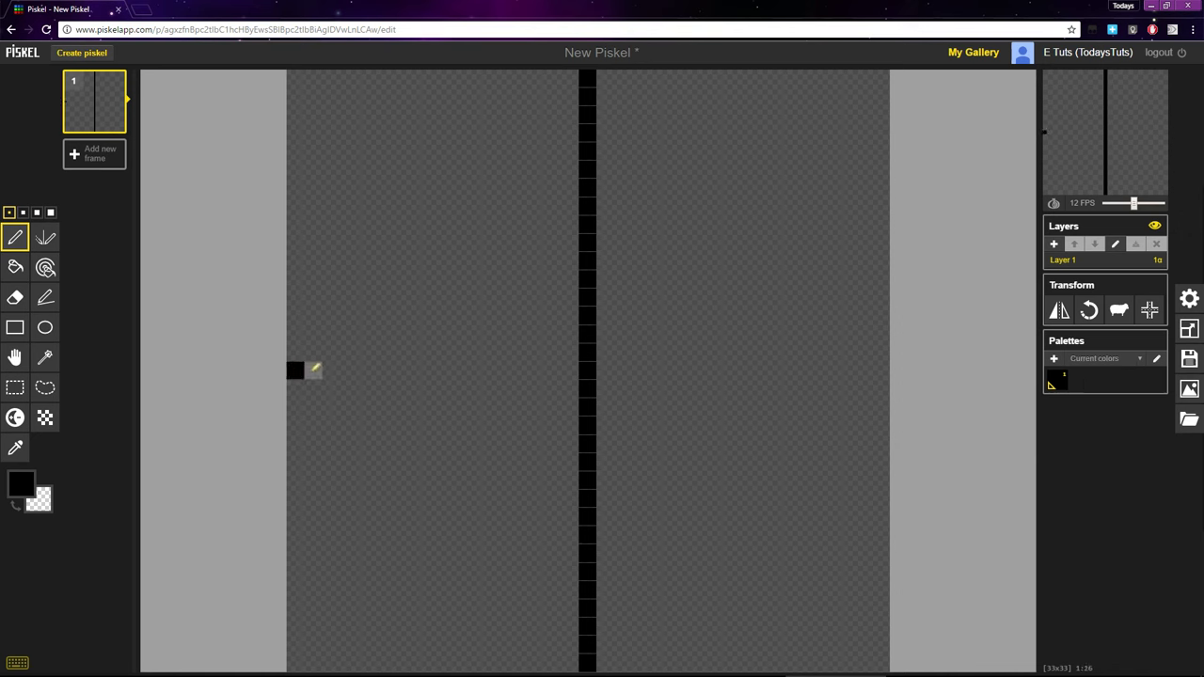
left_click(317, 371)
left_click(333, 371)
left_click(349, 371)
left_click(367, 371)
mouse_move(381, 367)
left_mouse_down()
mouse_move(891, 368)
mouse_move(944, 377)
left_mouse_up()
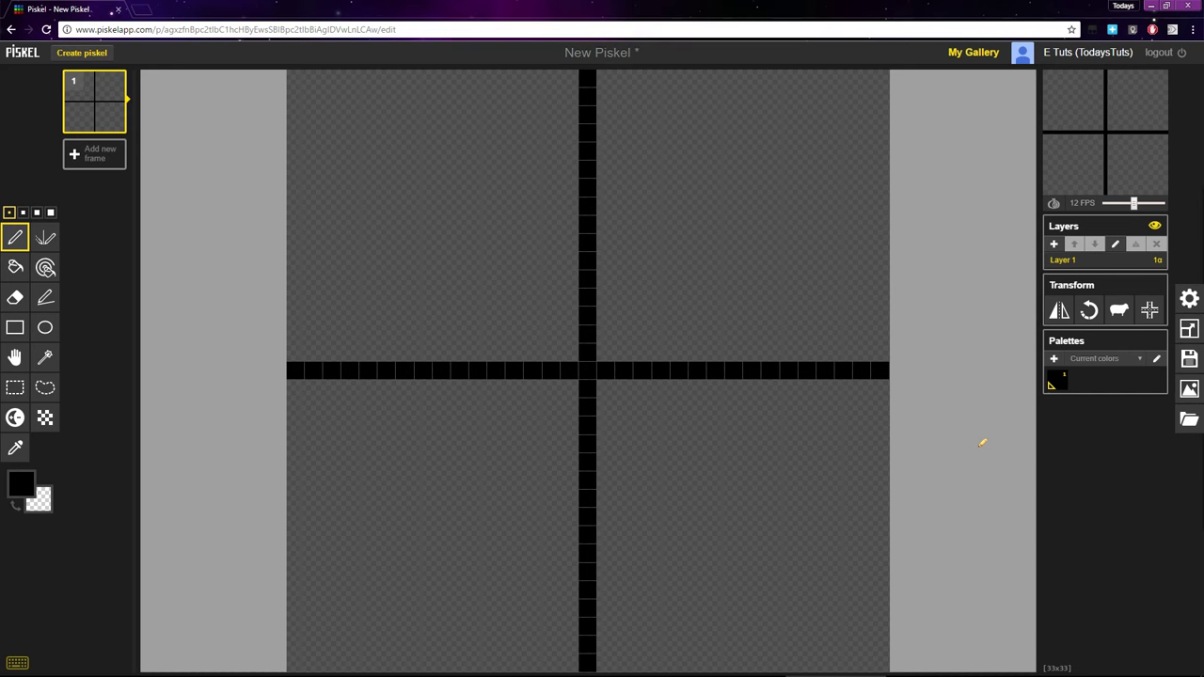
- Pixel a black 45° diagonal from the axes' crossing to the top-right corner, then choose red #ff0000
left_click(605, 352)
left_click(626, 331)
left_click(644, 314)
left_click(661, 298)
left_click(679, 280)
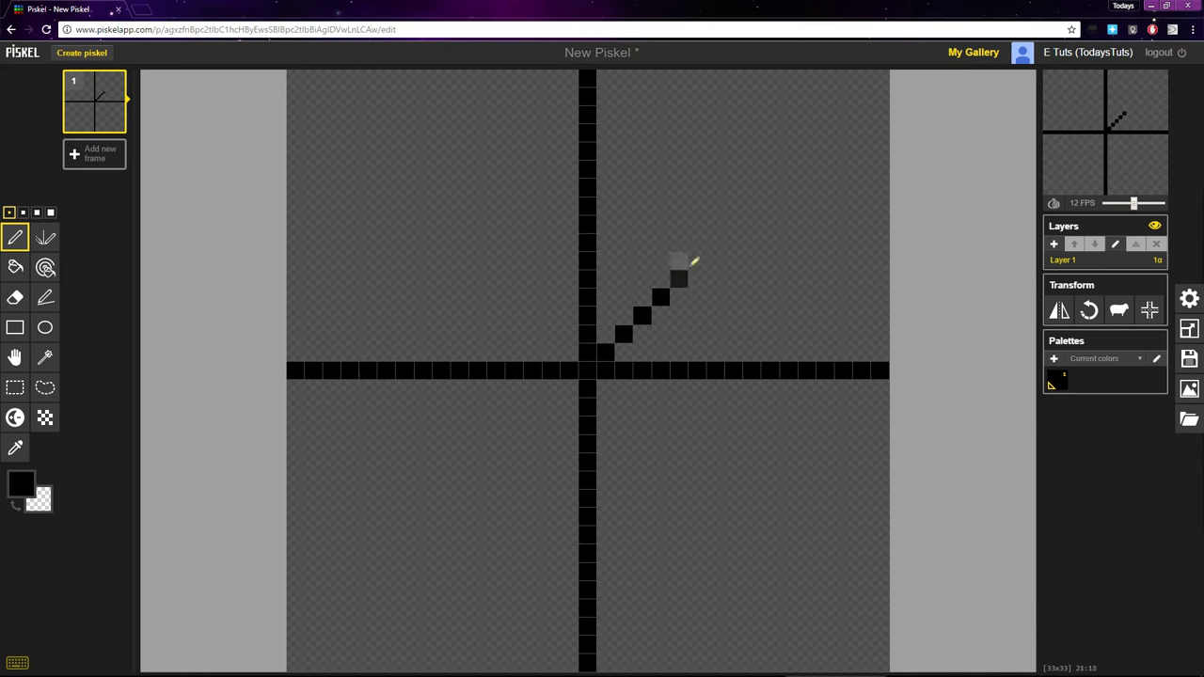
left_click(696, 262)
left_click(715, 243)
left_click(733, 224)
left_click(751, 206)
left_click(769, 187)
left_click_drag(790, 169, 877, 78)
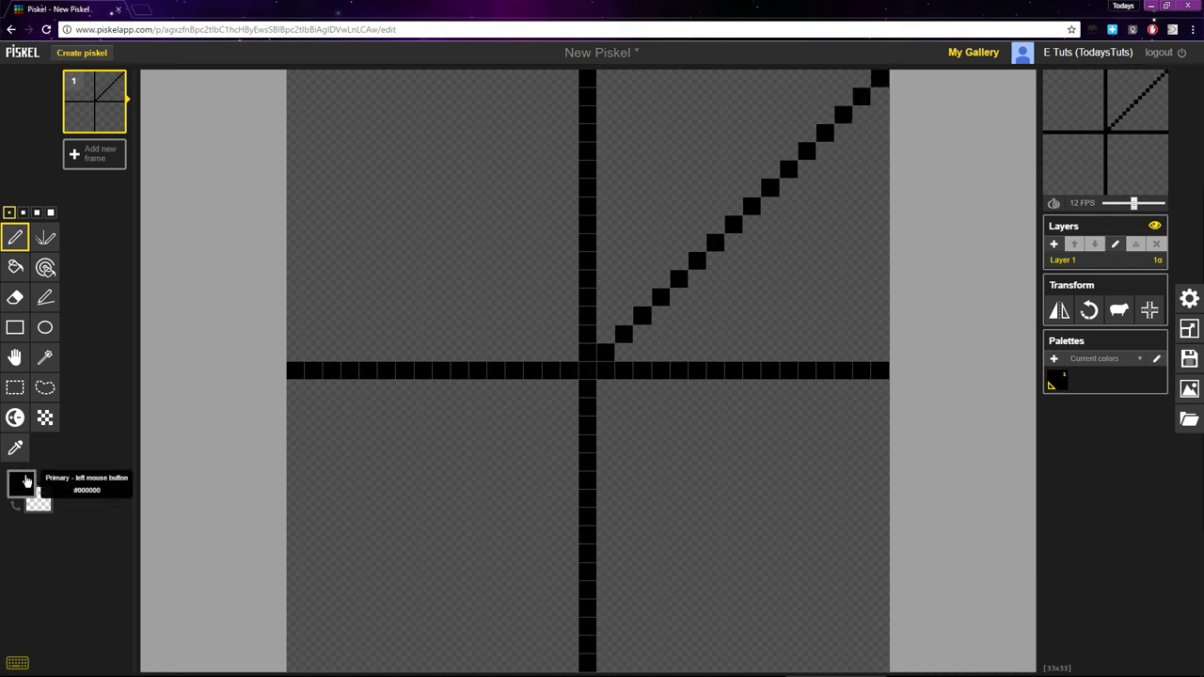
left_click(34, 482)
left_click_drag(97, 552, 185, 480)
- Draw a red 2:1 stepped line from the origin to the canvas's right edge
left_click(209, 436)
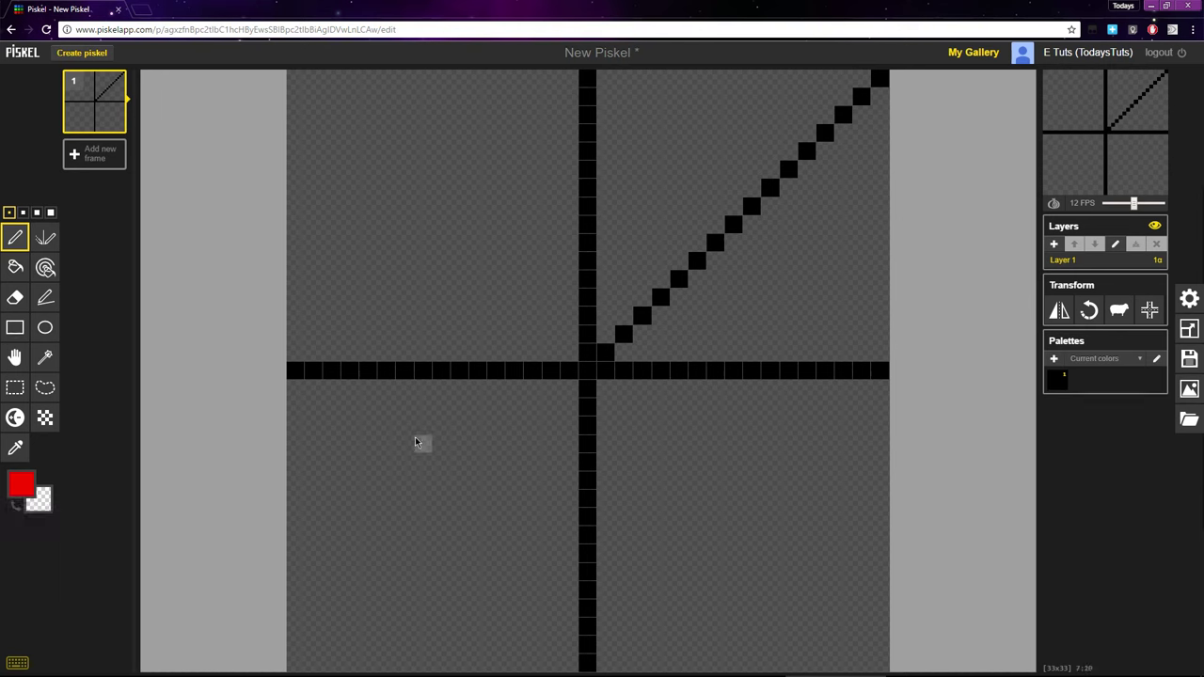
left_click(610, 354)
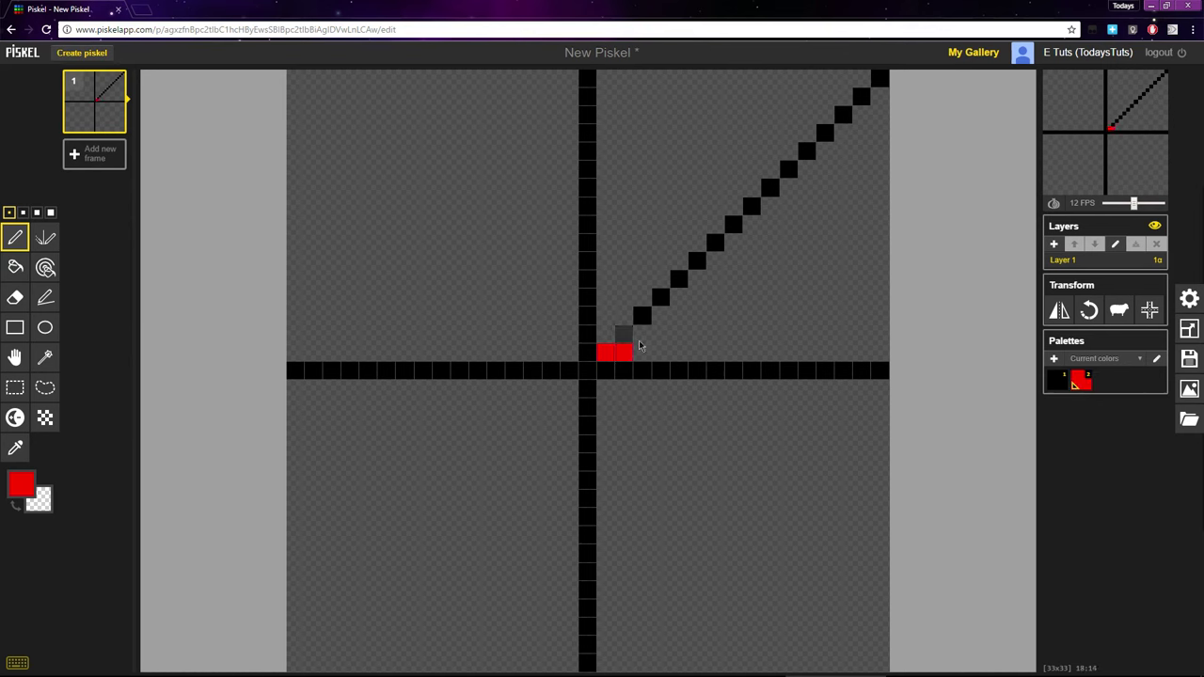
left_click(643, 335)
left_click(661, 336)
left_click(733, 301)
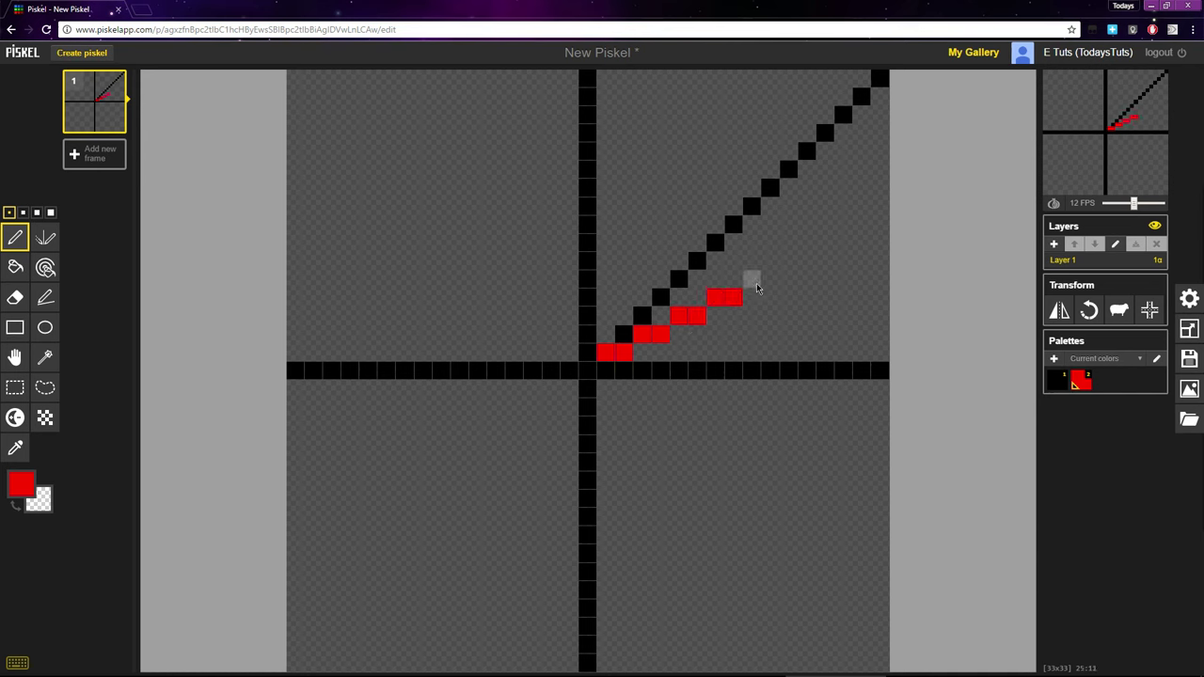
left_click(753, 278)
left_click(769, 280)
left_click(788, 264)
left_click(806, 262)
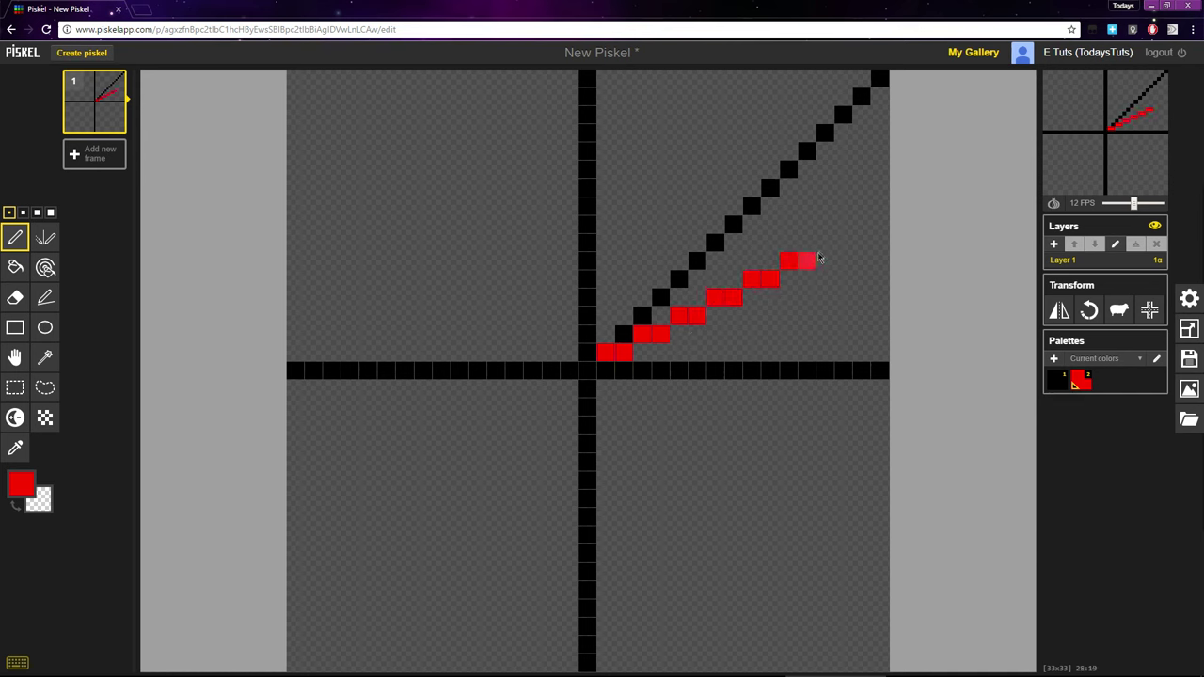
left_click(825, 245)
left_click(843, 244)
left_click(862, 227)
left_click(880, 227)
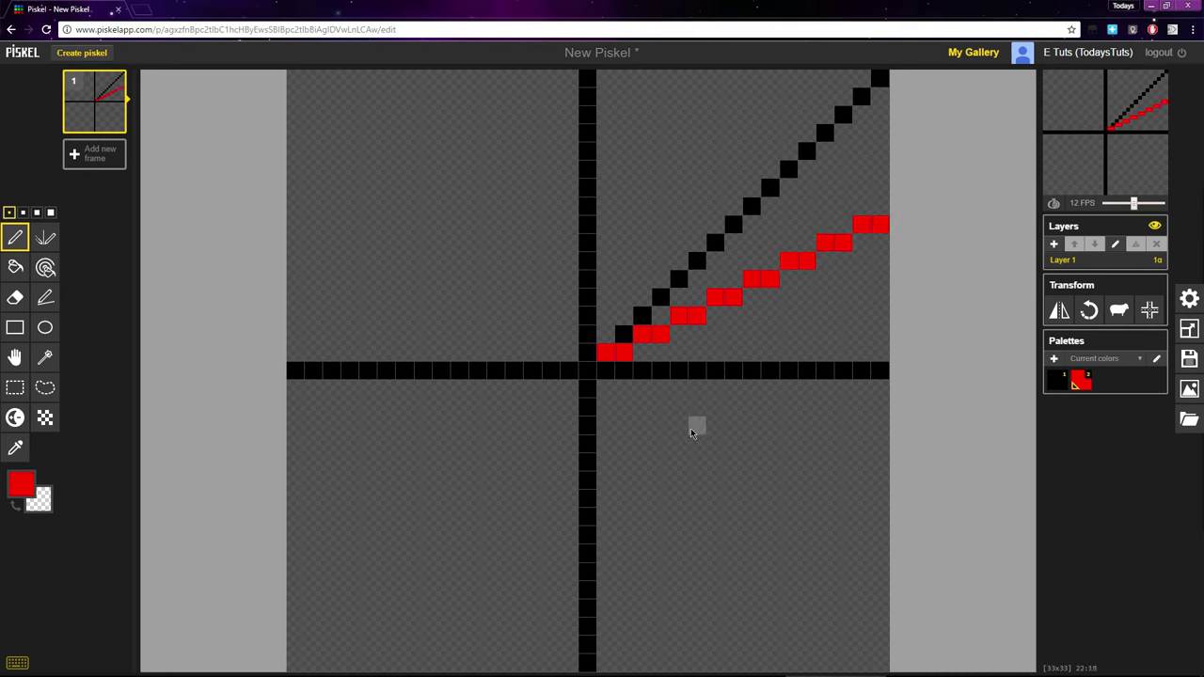
- Draw a steep red 1:2 stepped line from above the origin up to the top edge
left_click(606, 335)
left_click_drag(622, 317, 624, 298)
left_click(642, 280)
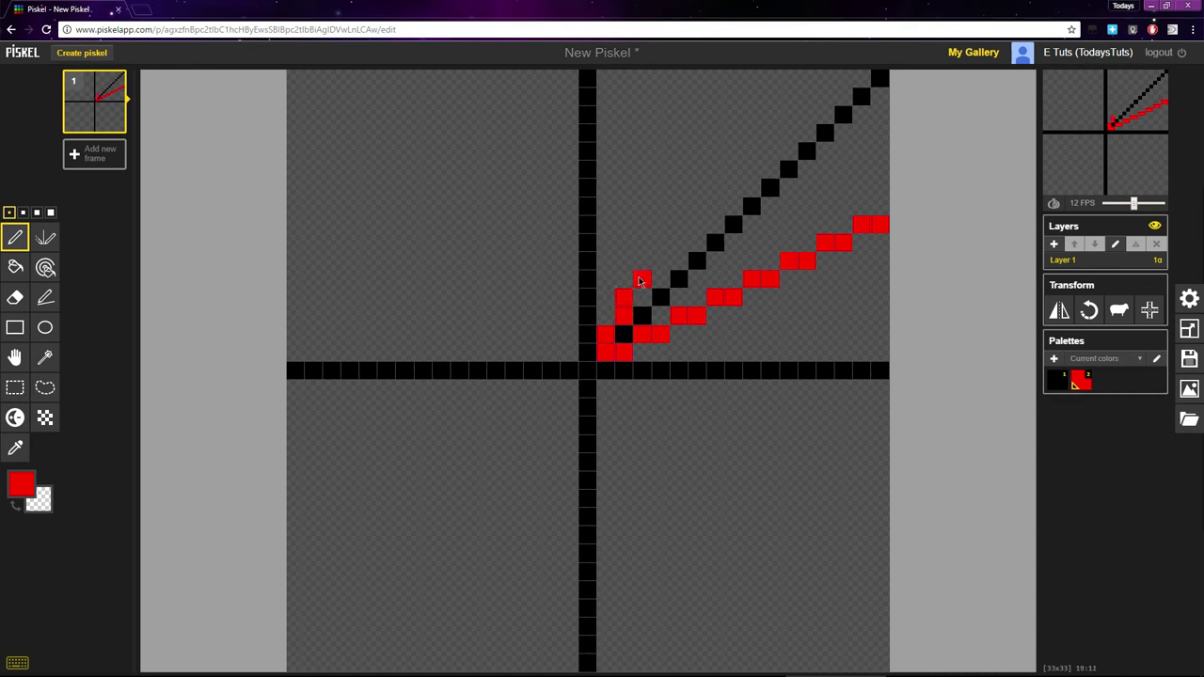
left_click(641, 260)
left_click(659, 237)
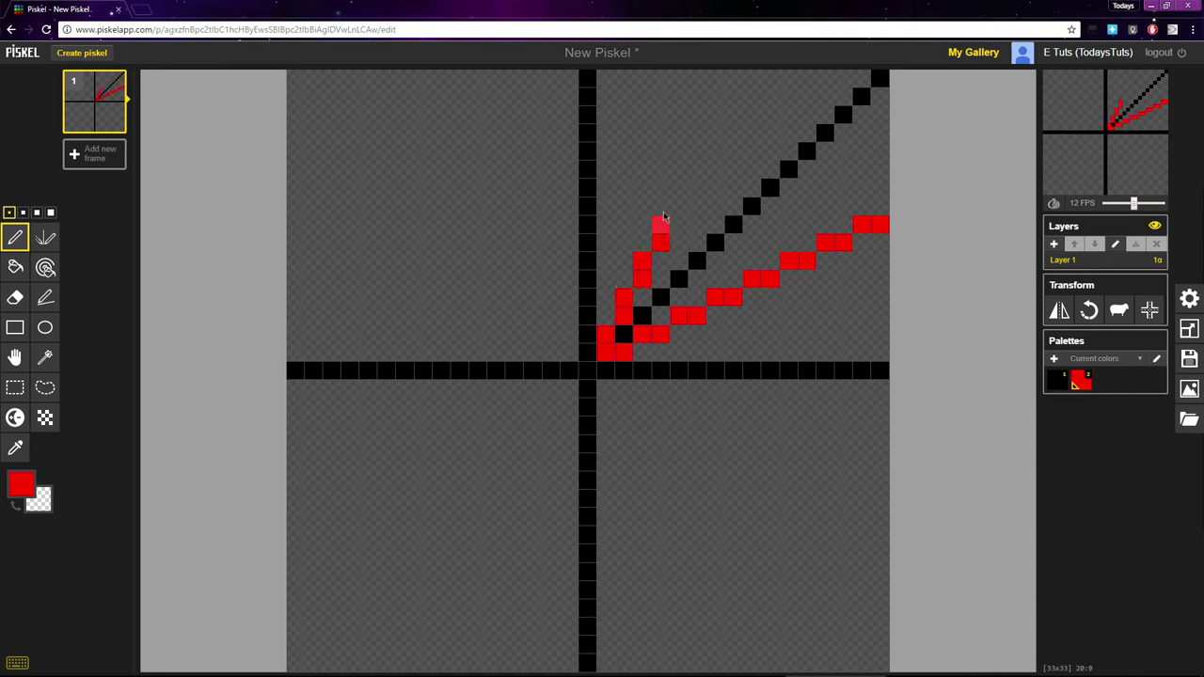
left_click(660, 225)
left_click(678, 206)
left_click(678, 189)
left_click(696, 170)
left_click(696, 152)
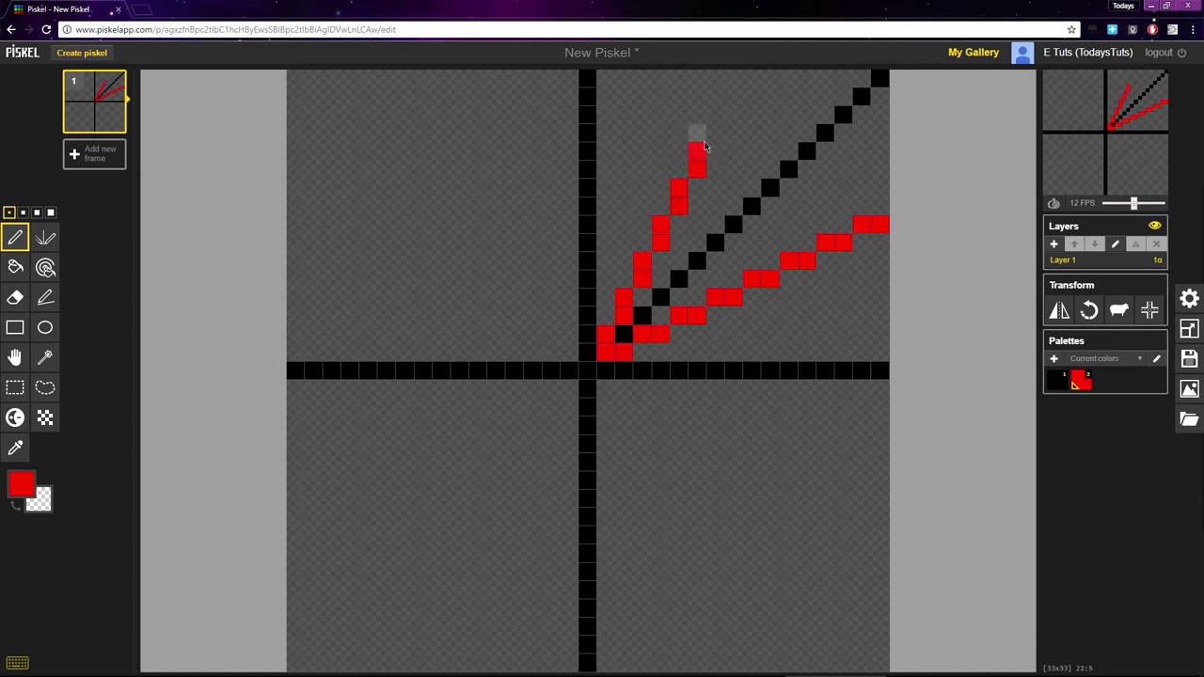
left_click(715, 132)
left_click(715, 114)
left_click(734, 96)
left_click(733, 80)
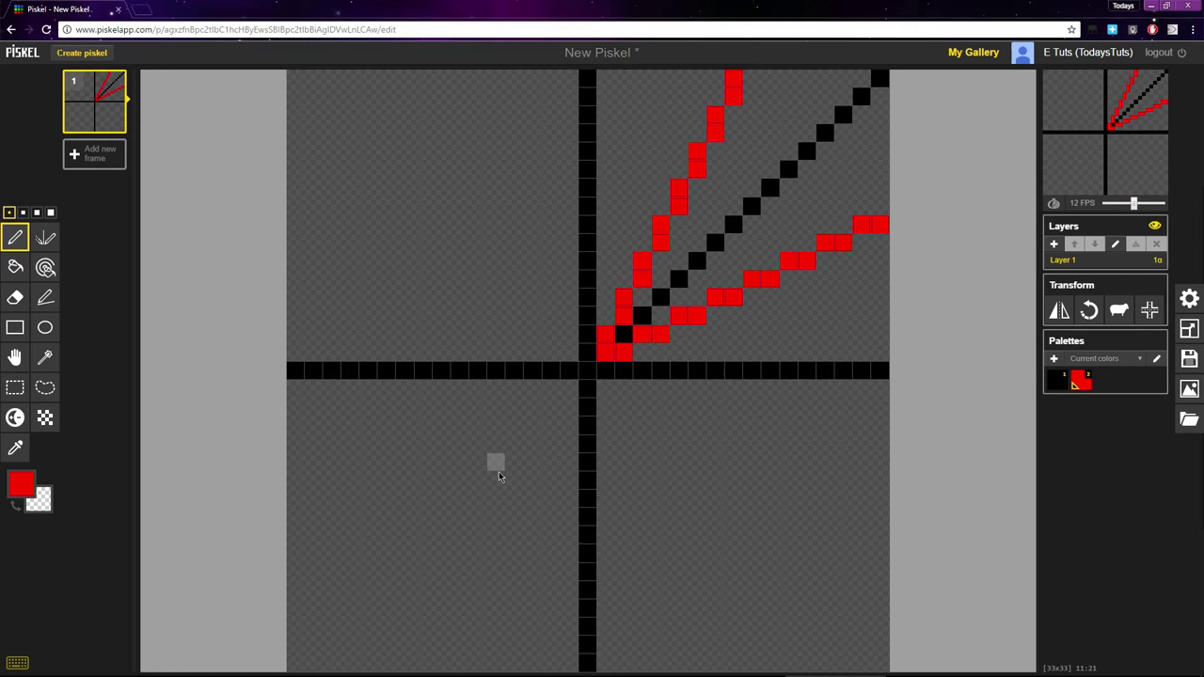
- Change the drawing colour from red to green
left_click(20, 485)
left_click_drag(160, 520, 167, 536)
left_click(253, 428)
- Draw a green 3:1 stepped line from the origin to the right edge, below the red line
left_click(606, 351)
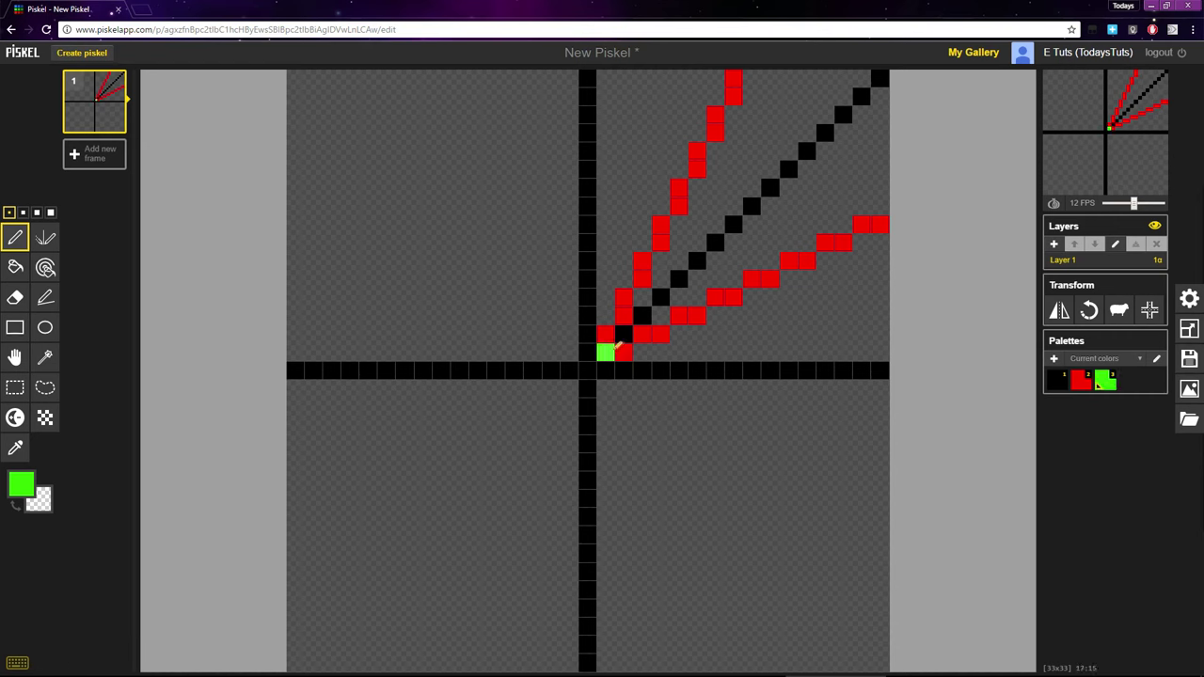
left_click(624, 351)
left_click(642, 351)
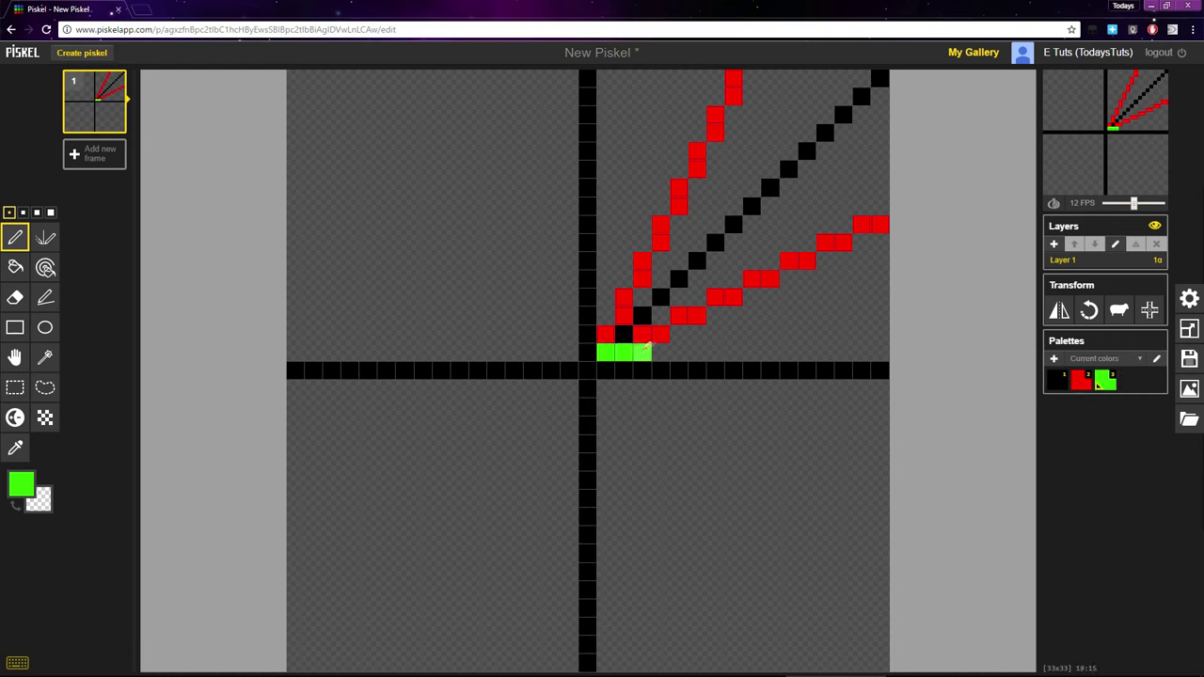
left_click(661, 334)
left_click(678, 334)
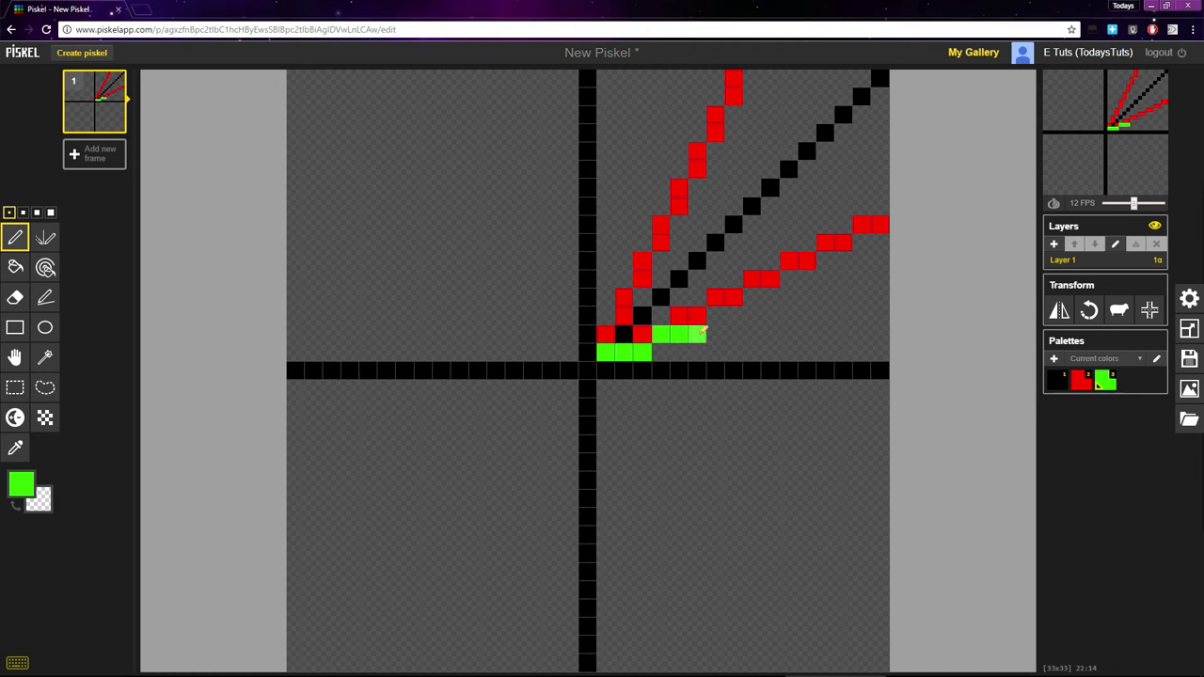
left_click(717, 317)
left_click(735, 317)
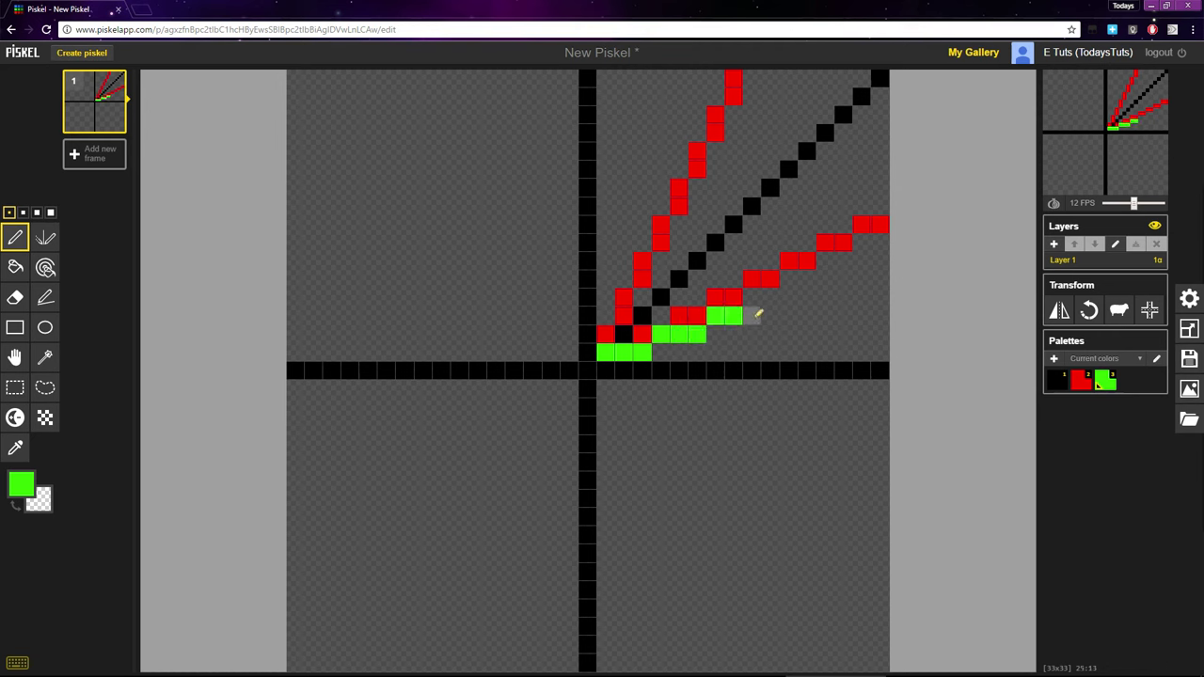
left_click(753, 317)
left_click(770, 299)
left_click(789, 298)
left_click(806, 298)
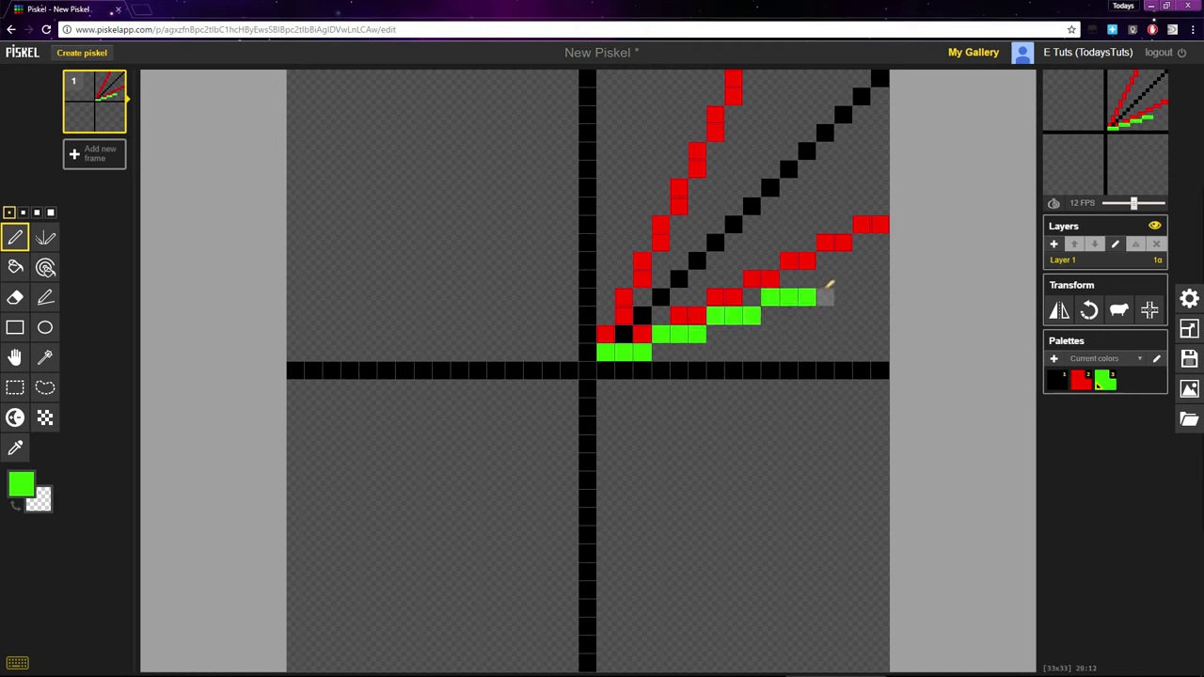
left_click(825, 280)
left_click(843, 279)
left_click(861, 279)
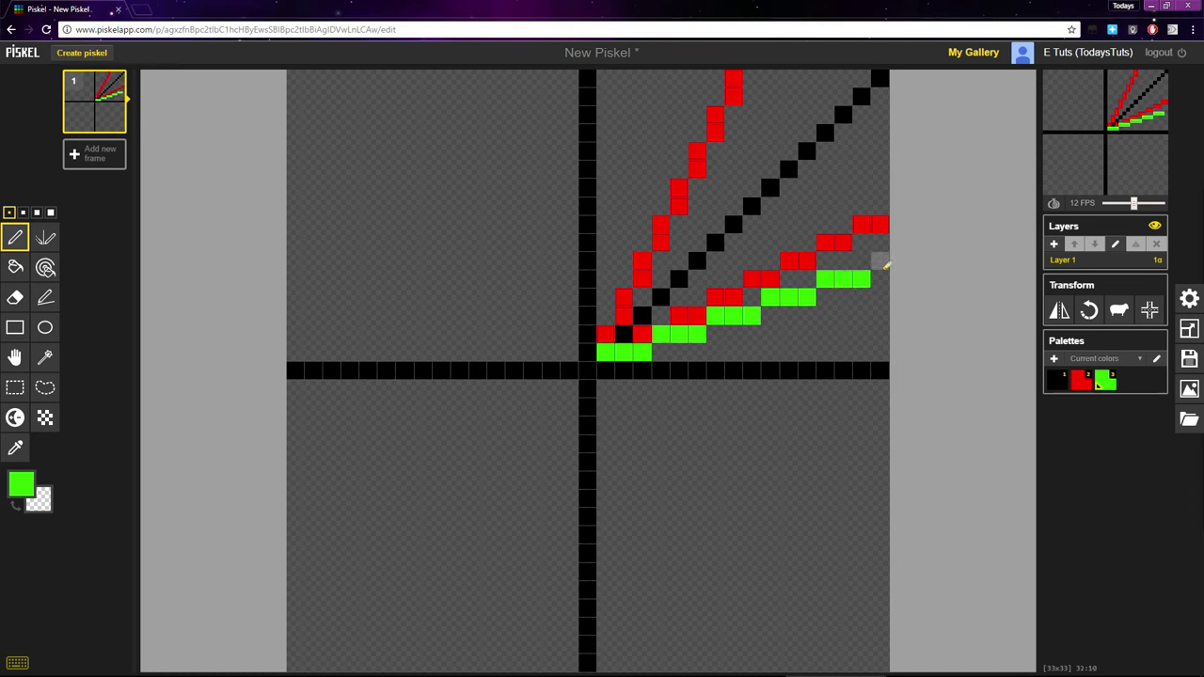
left_click(880, 262)
- Draw a steep green 1:3 stepped line from above the origin to the top edge
left_click(606, 335)
left_click(606, 317)
left_click(624, 298)
left_click(624, 279)
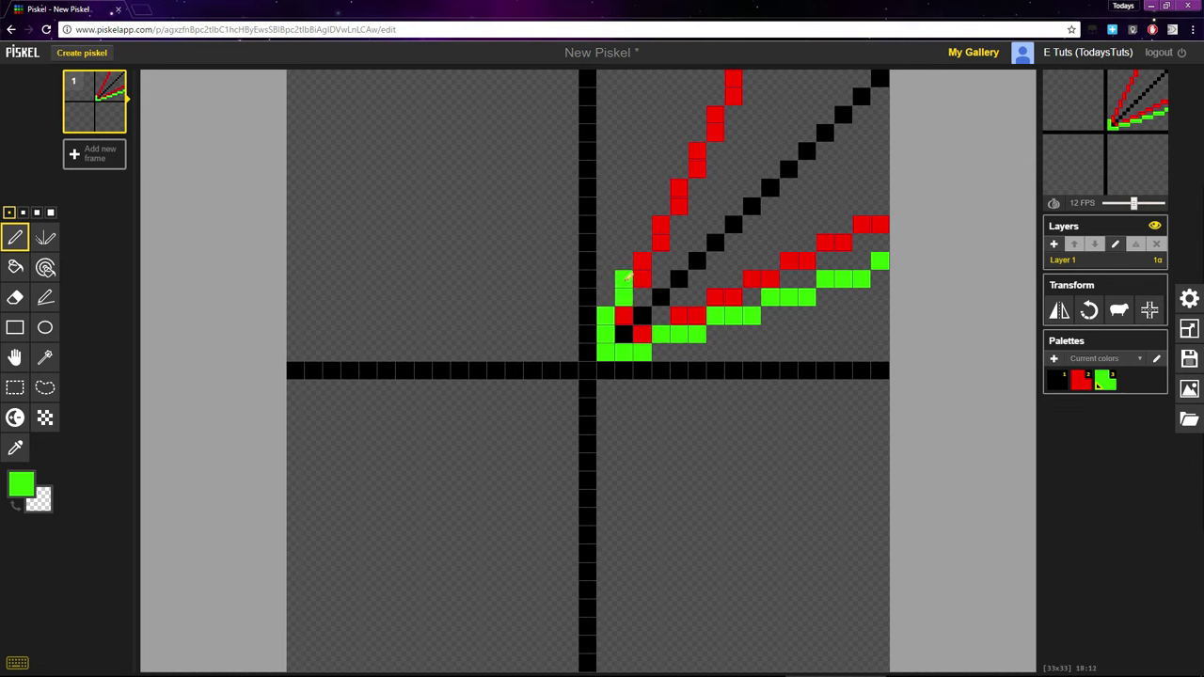
left_click(624, 262)
left_click(642, 243)
left_click(642, 224)
left_click(642, 207)
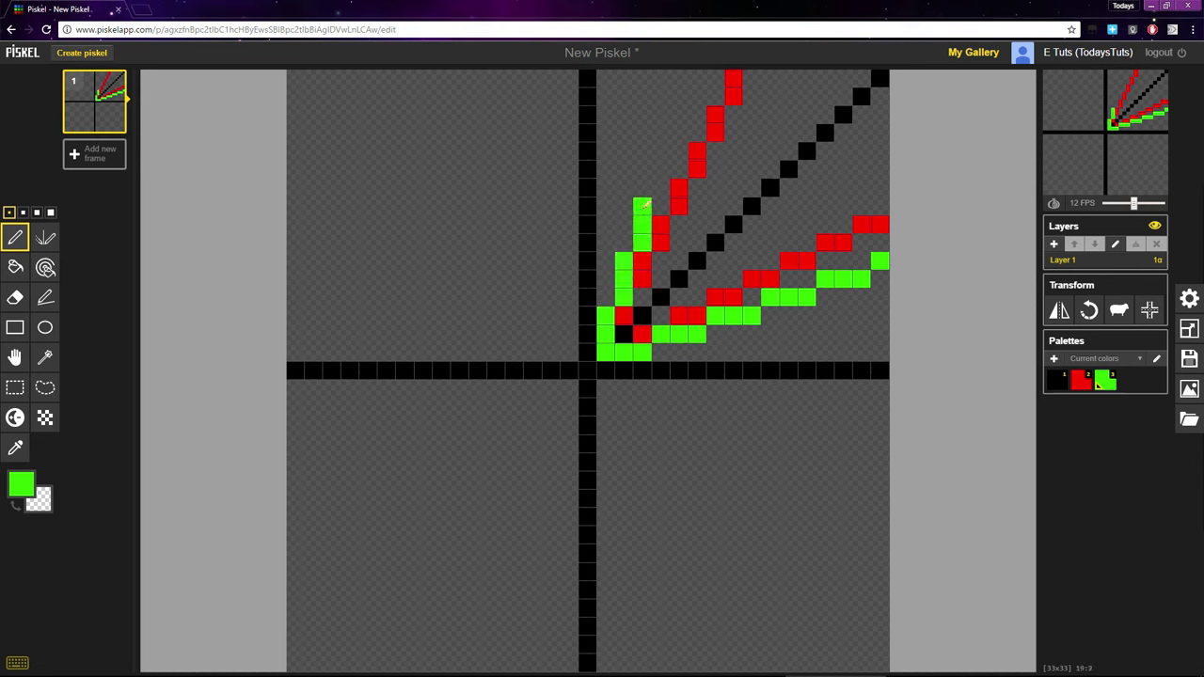
left_click(660, 188)
left_click(660, 170)
left_click(661, 153)
left_click(678, 132)
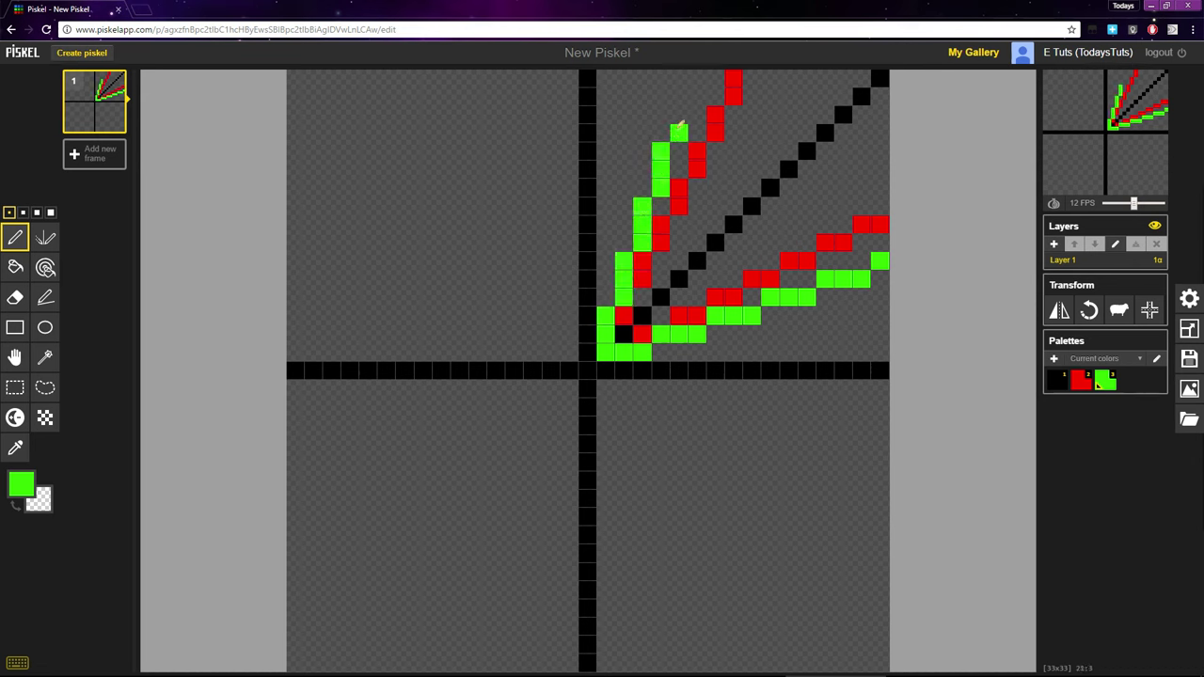
left_click(679, 115)
left_click(679, 97)
left_click(697, 79)
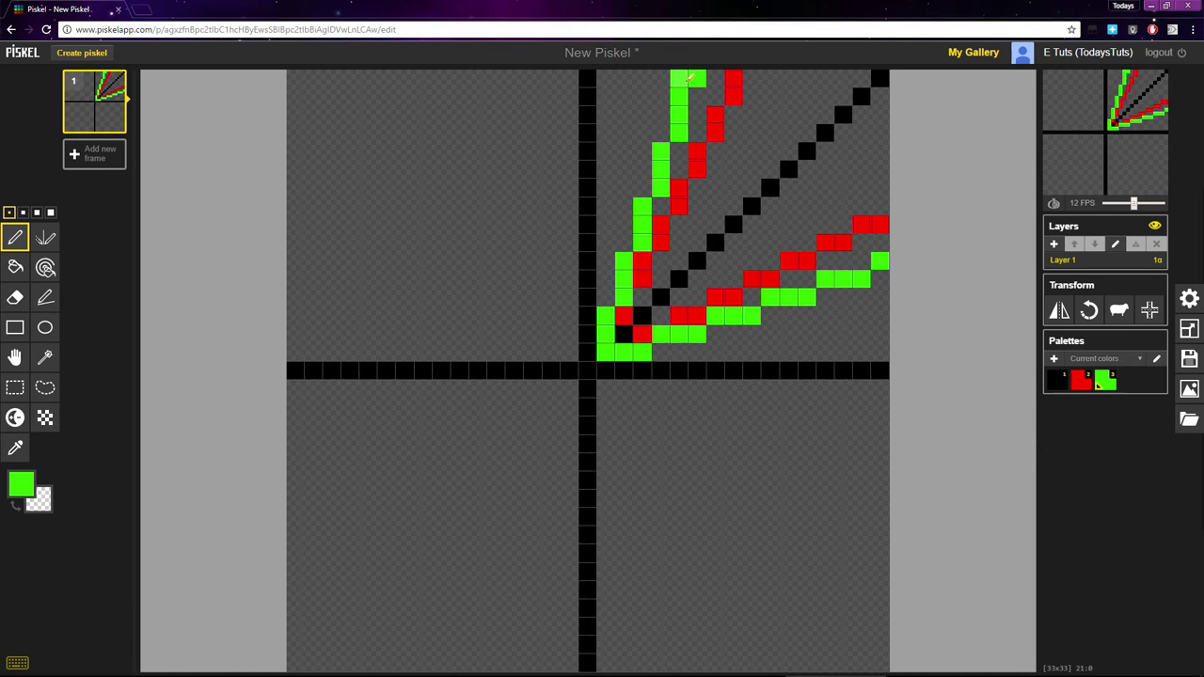